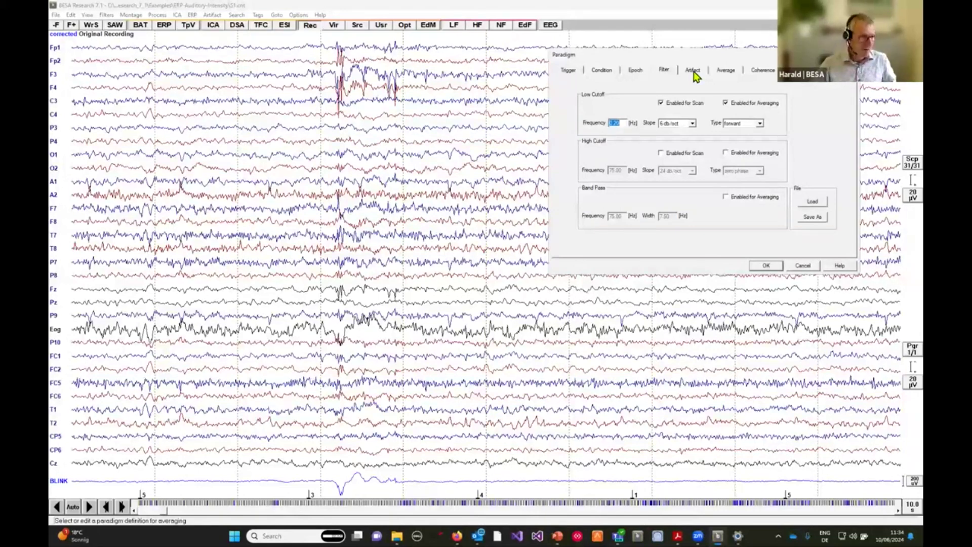
Step: Load the AEP_Intensity.PDG paradigm file from the Auditory folder into the paradigm definition
drag(694, 56, 688, 58)
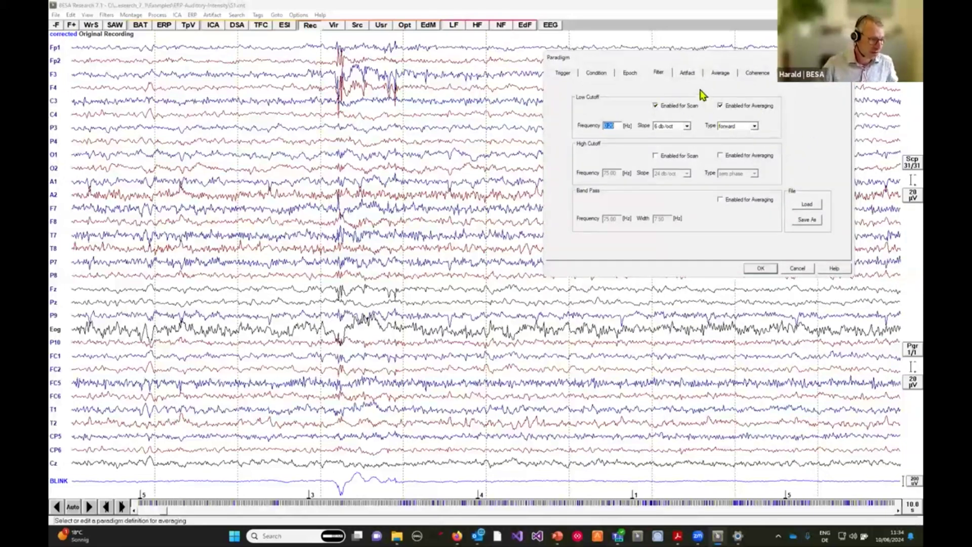
click(808, 206)
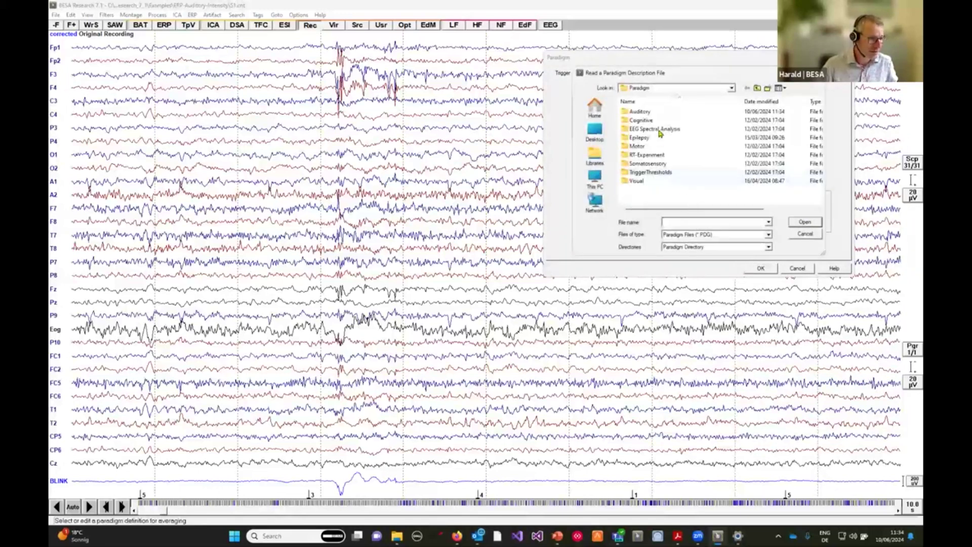
double_click(653, 112)
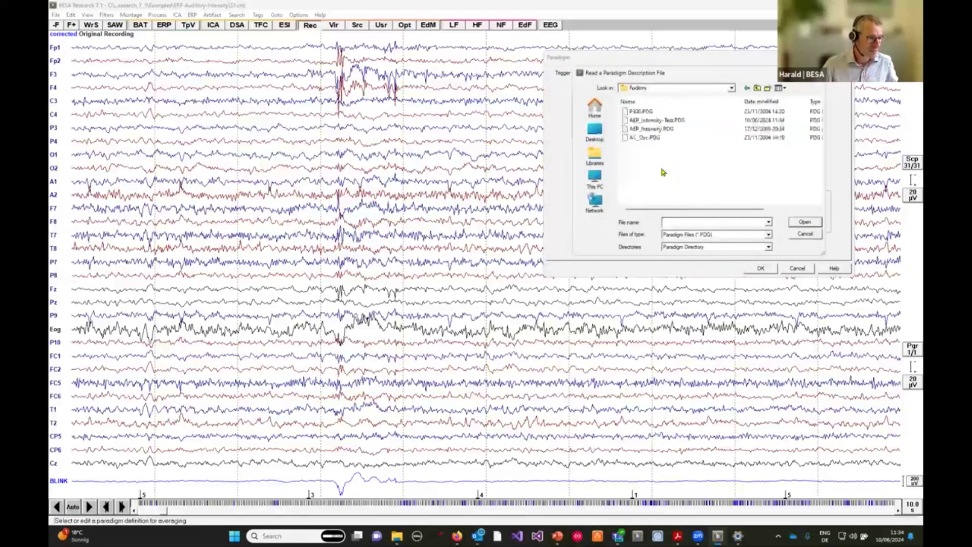
double_click(658, 130)
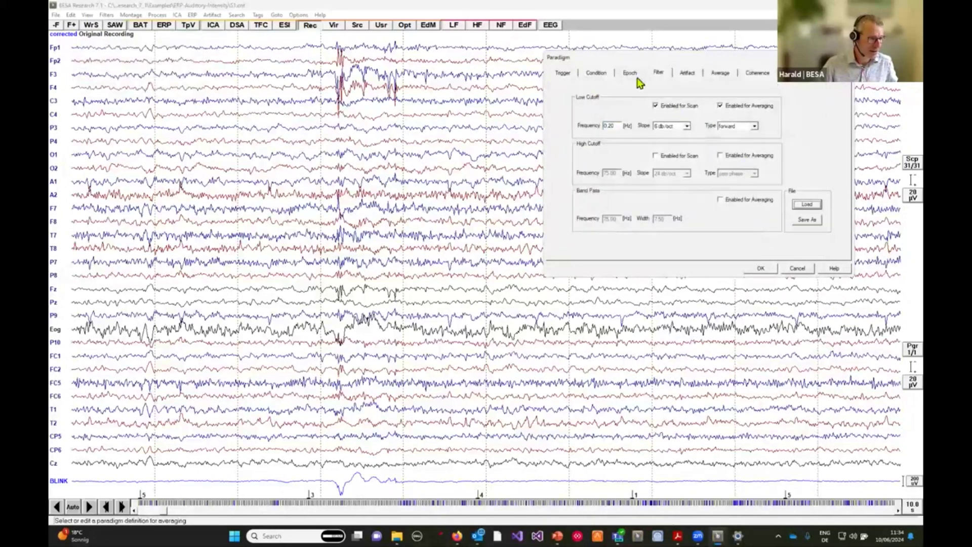
Step: Review the loaded paradigm's epoch, condition, trigger and filter settings
click(630, 75)
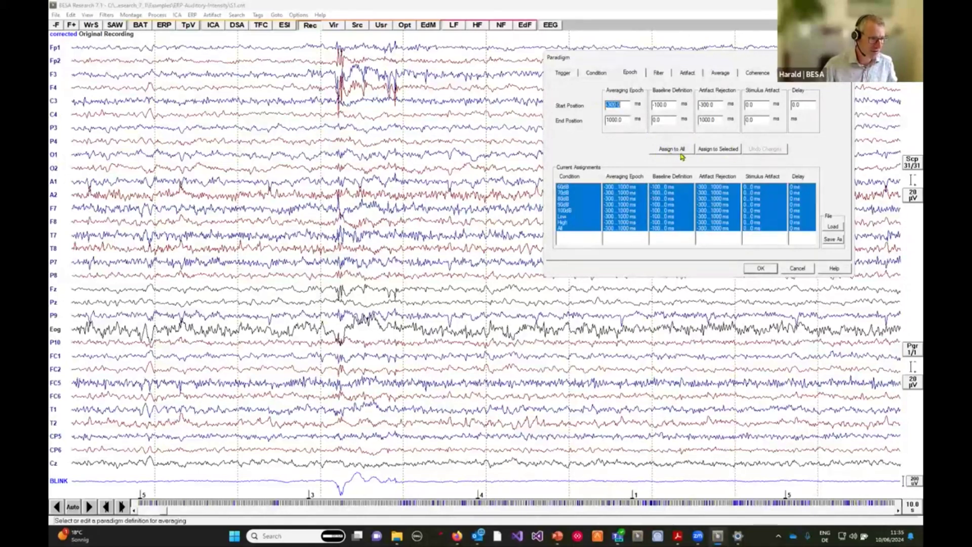
click(596, 73)
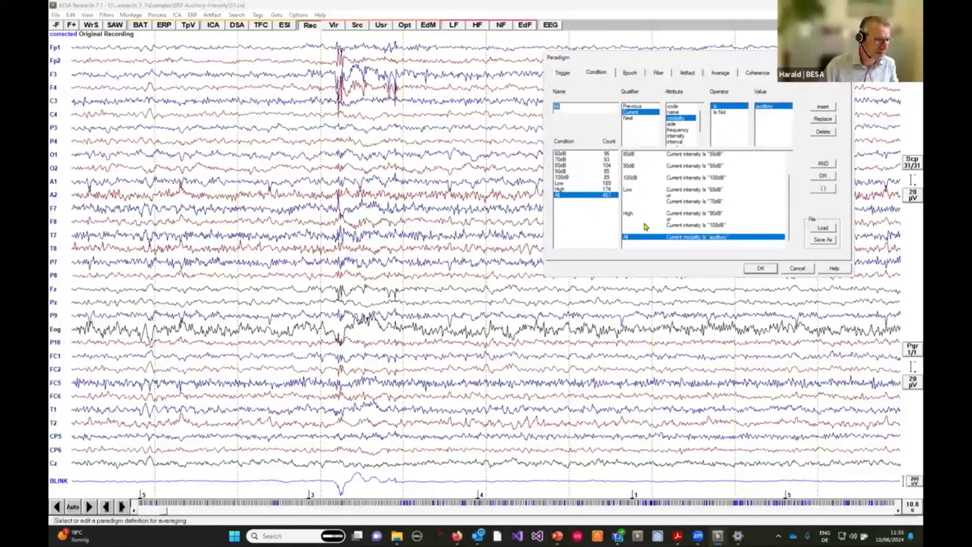
click(564, 75)
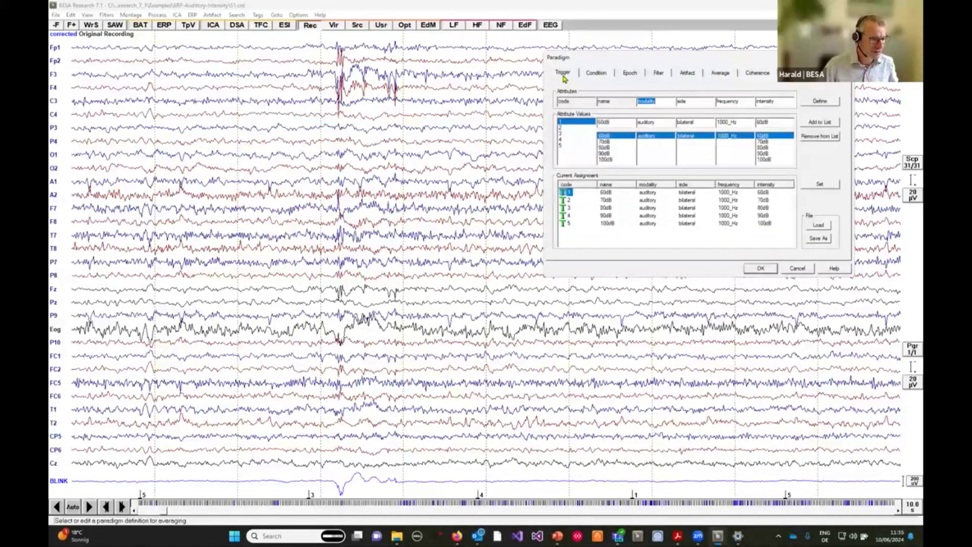
click(661, 74)
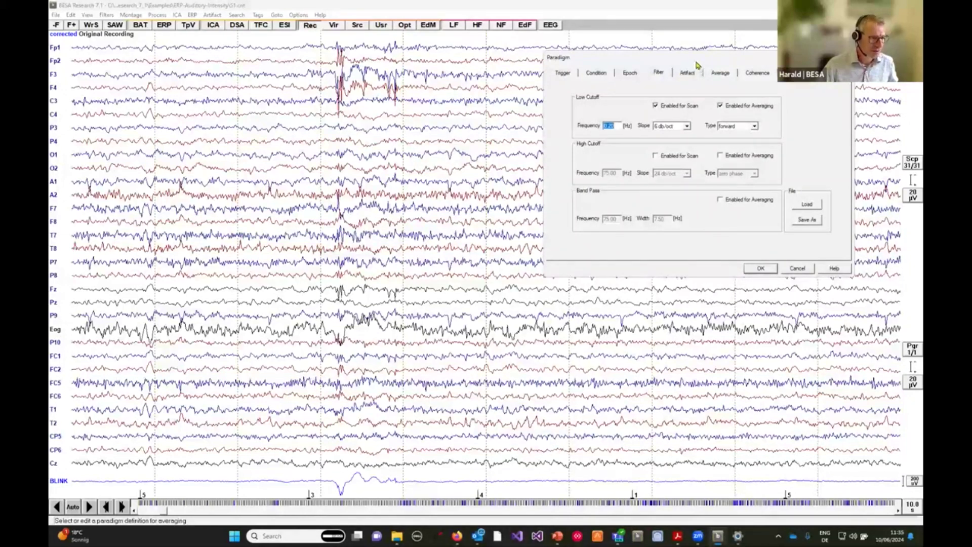
drag(693, 64, 687, 67)
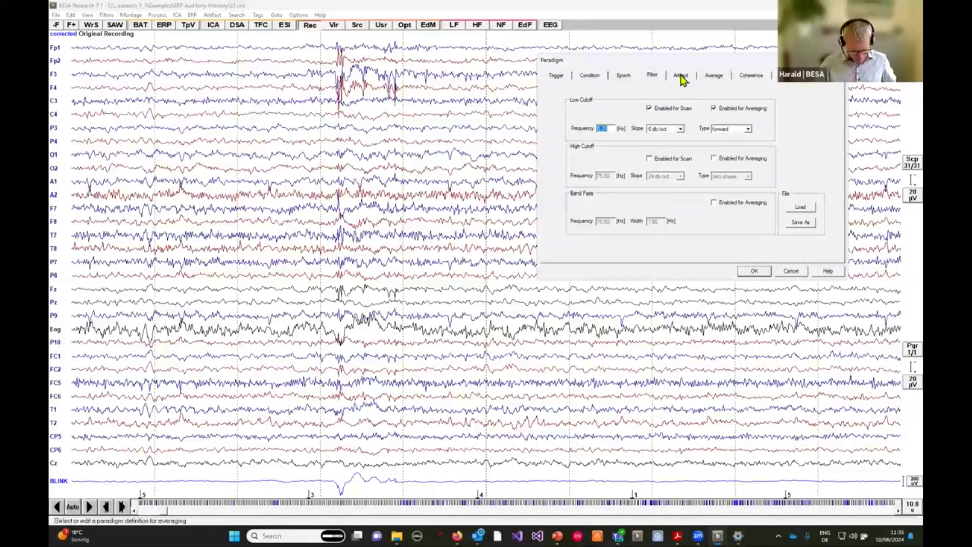
Step: Check the artifact rejection settings, accept the paradigm definition and switch off the recording's artifact correction
click(681, 77)
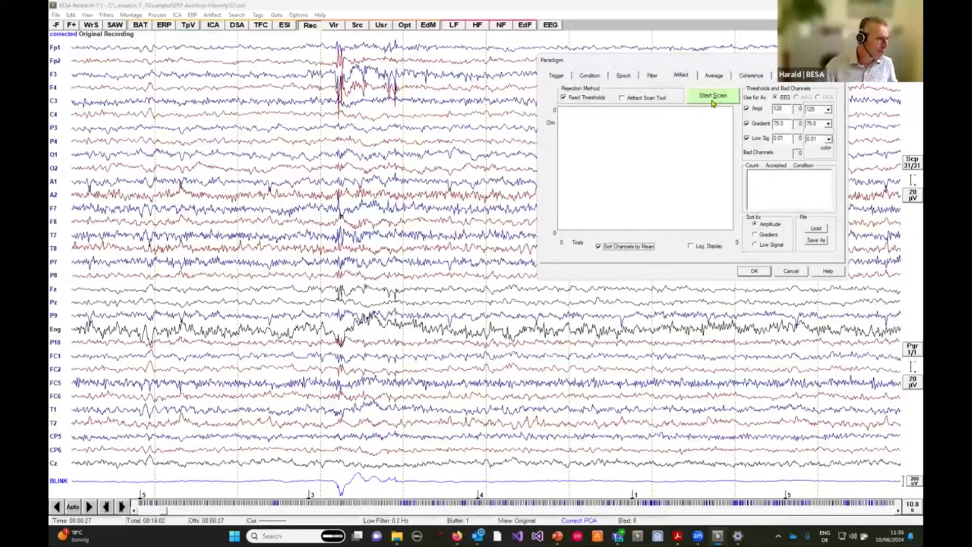
drag(700, 63, 687, 65)
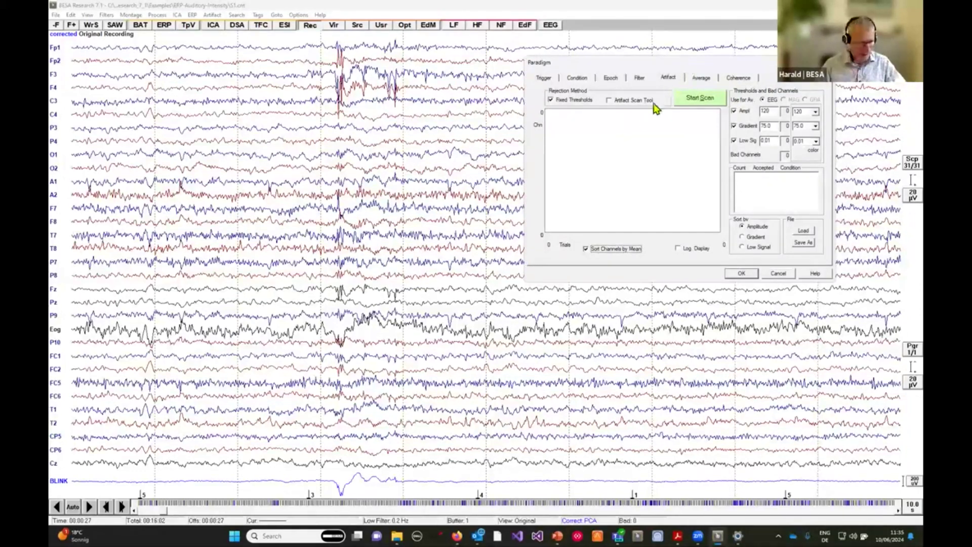
drag(678, 70, 669, 73)
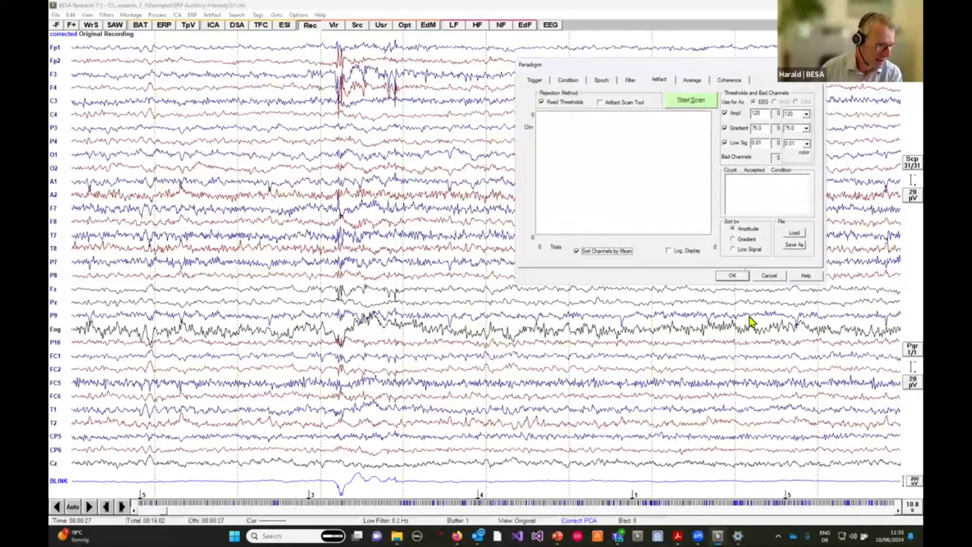
click(736, 278)
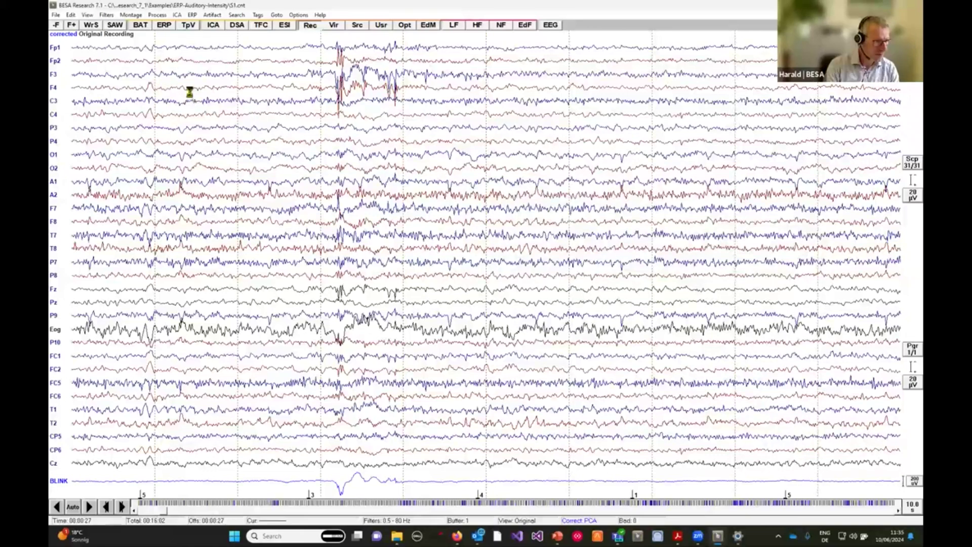
key(ctrl+k)
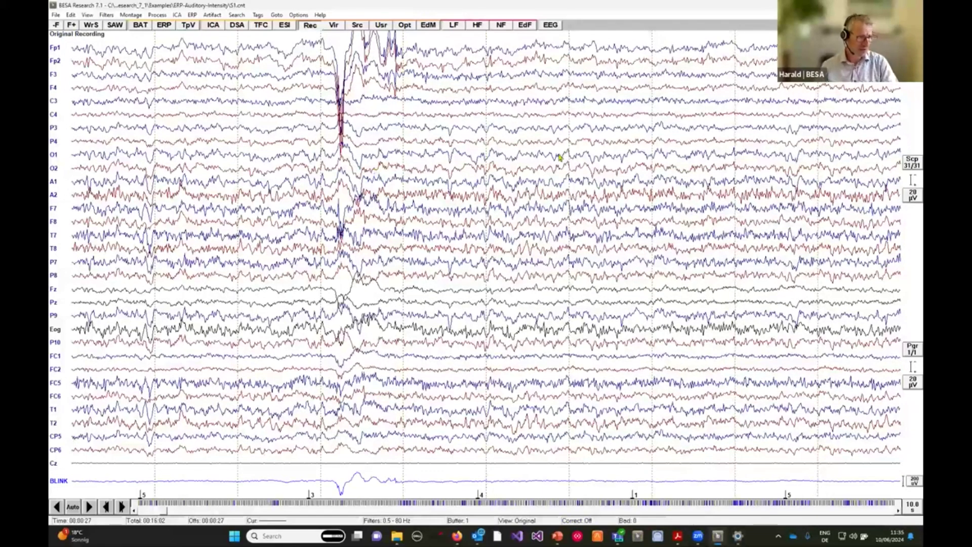
Step: Reopen the paradigm definition and run the artifact scan with its current rejection settings
click(164, 26)
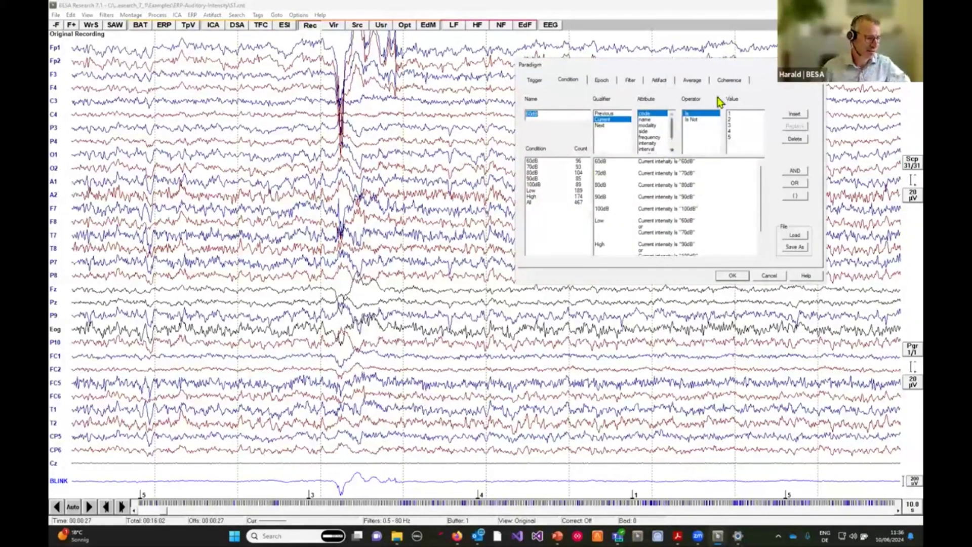
click(659, 82)
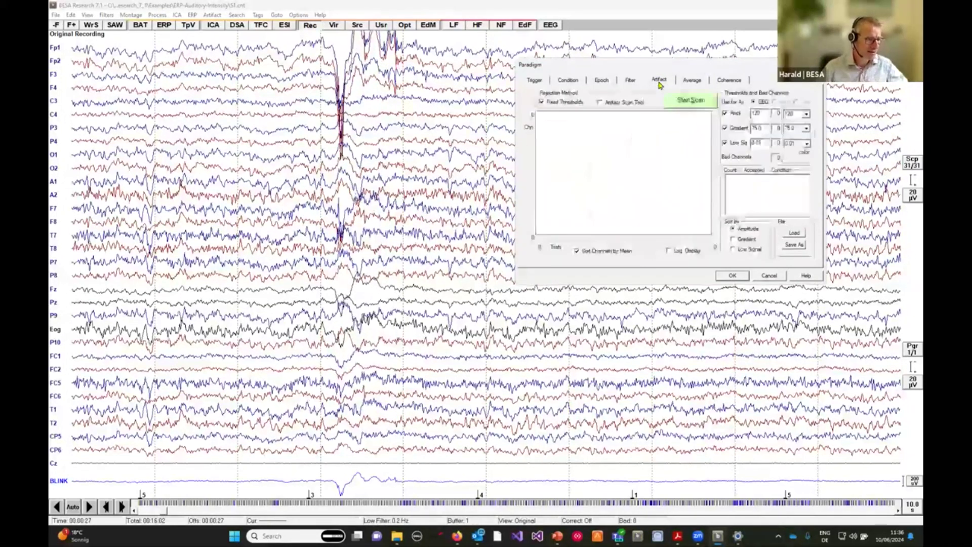
click(693, 101)
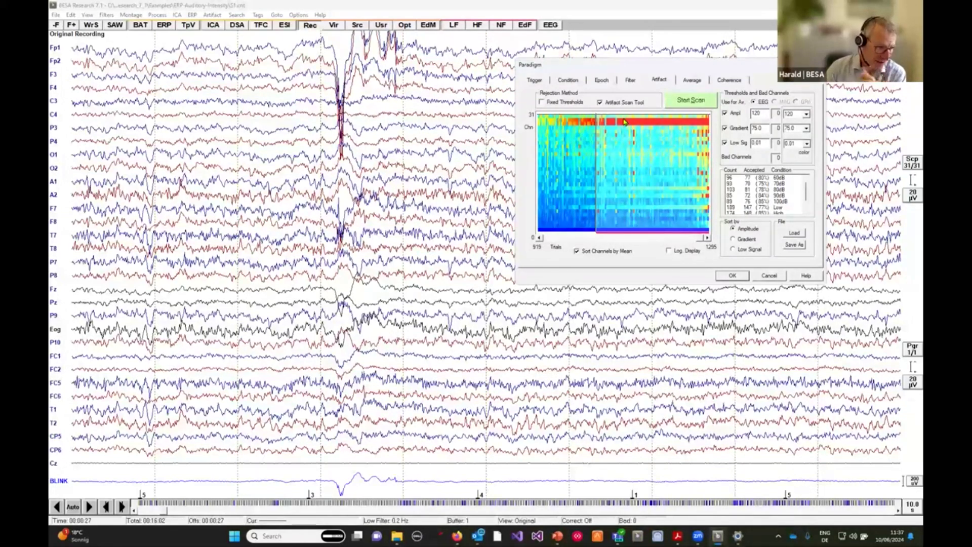
Step: Look through the trials in the artifact scan map and raise the amplitude threshold to 201 by moving the rejection boundary
click(700, 240)
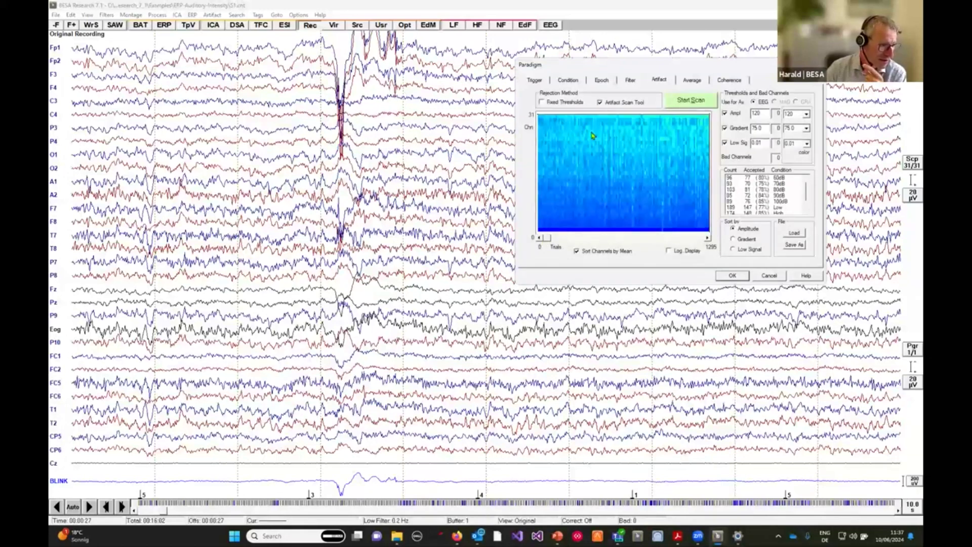
click(554, 238)
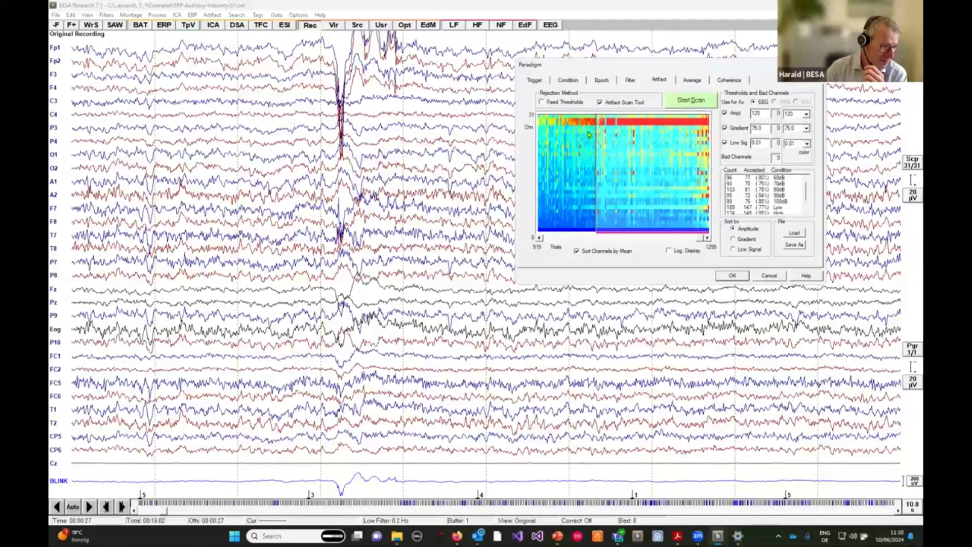
drag(594, 131, 694, 130)
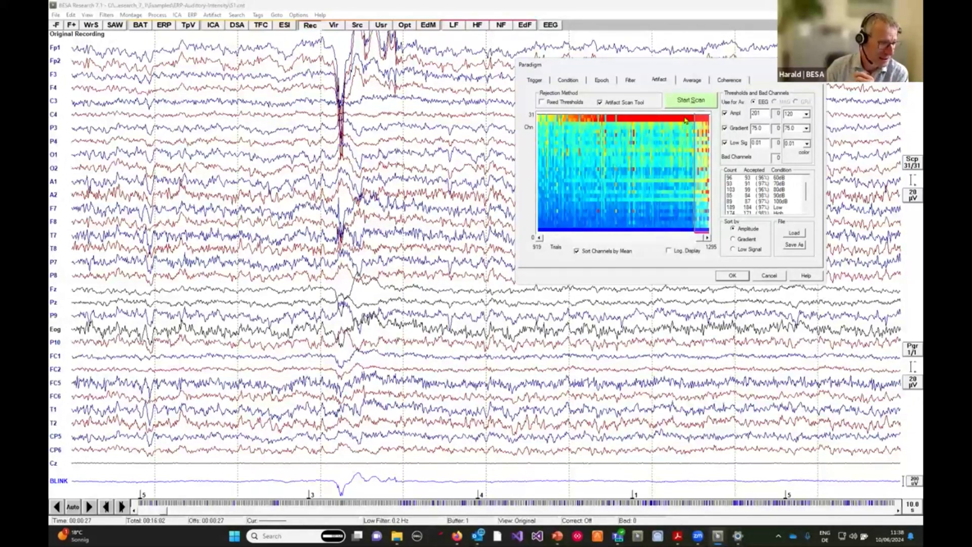
Step: Examine the channel and trial details of two high-amplitude entries in the artifact scan map
right_click(654, 120)
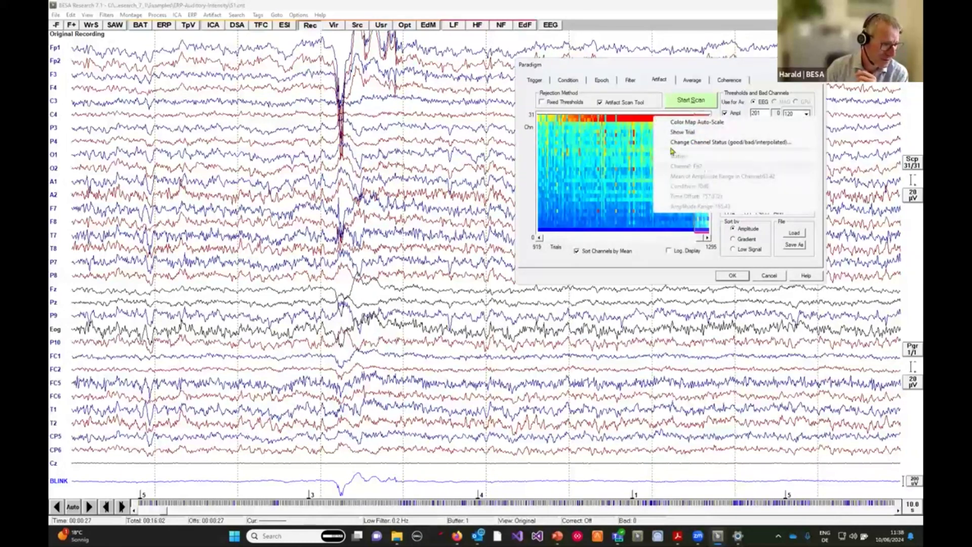
right_click(639, 123)
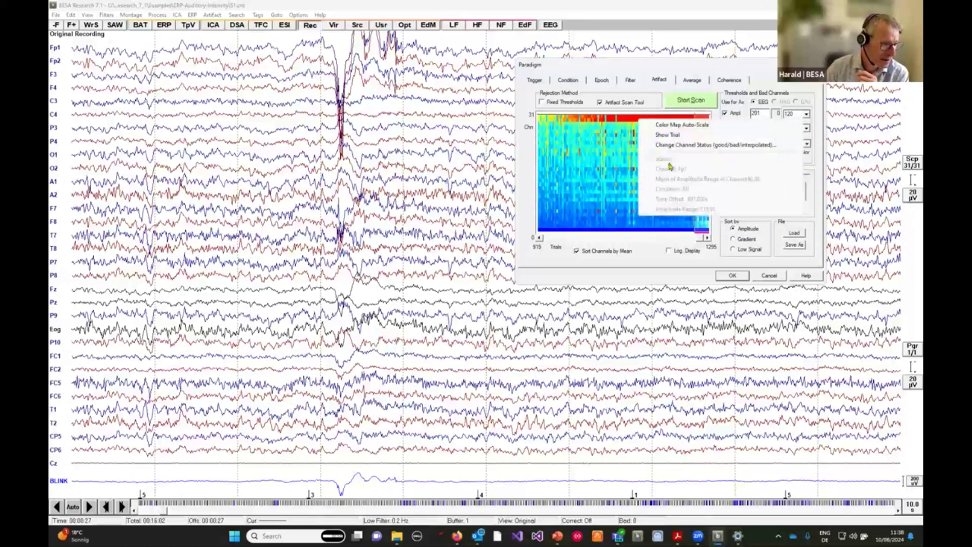
click(643, 71)
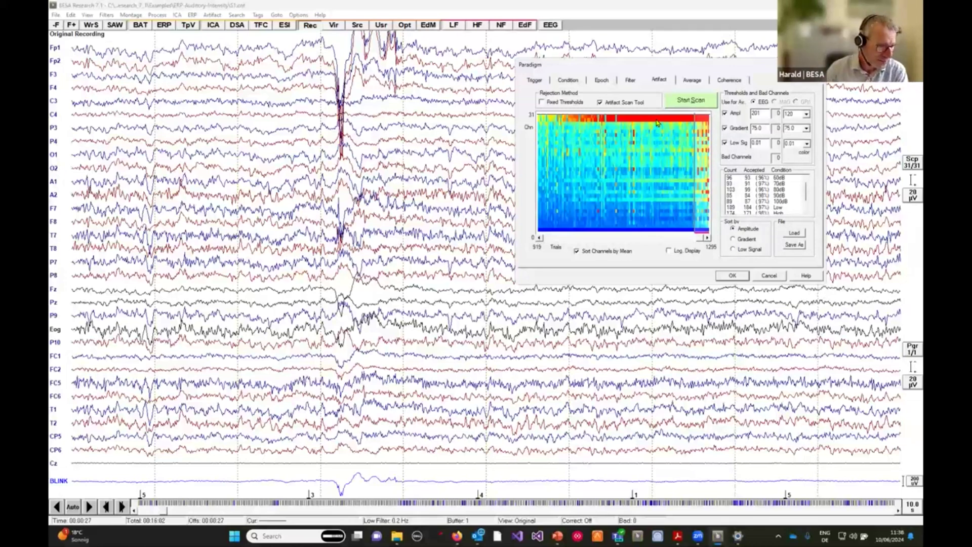
Step: Try to mark the highest-amplitude channels as bad by shifting the channel boundary in the scan map
drag(663, 113, 662, 128)
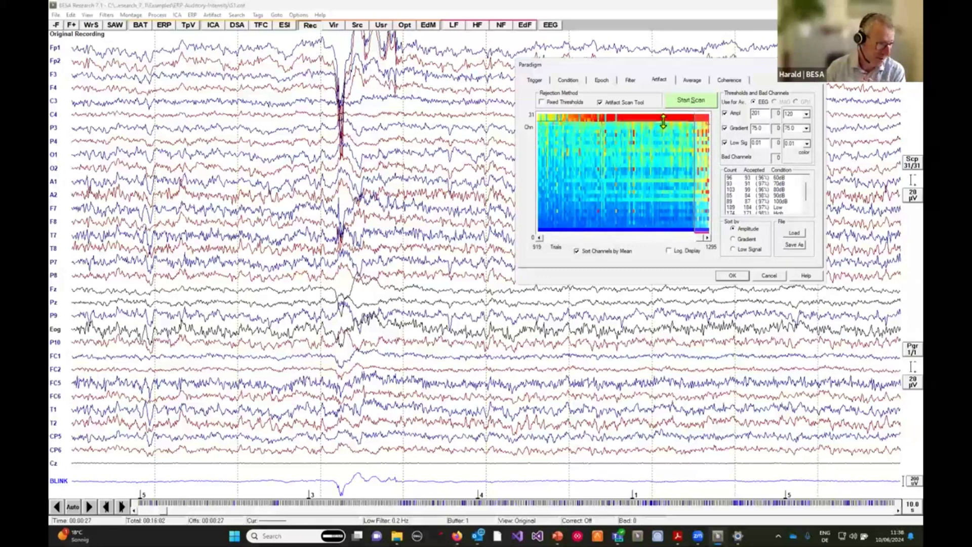
click(664, 113)
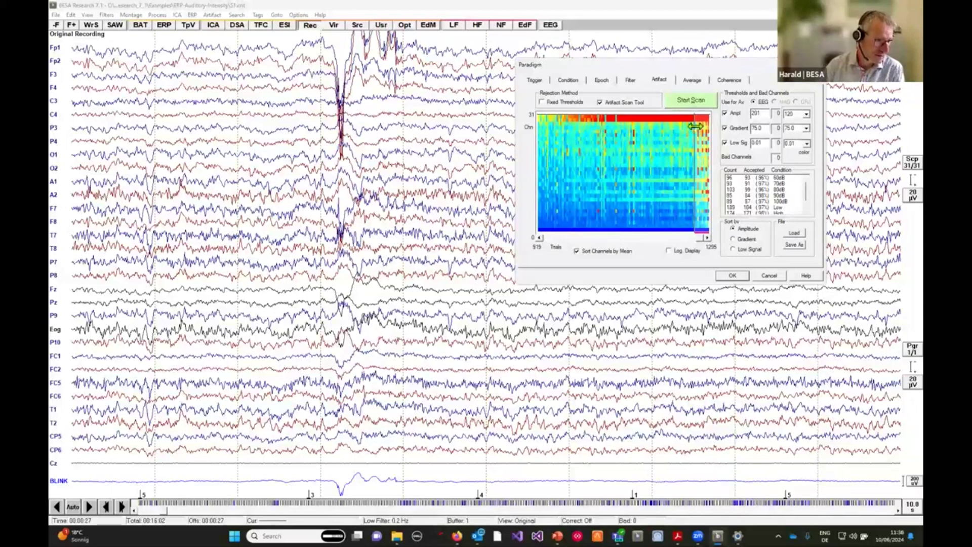
Step: Lower the amplitude threshold to 97.2 by moving the rejection boundary in the artifact scan map
drag(695, 126, 561, 141)
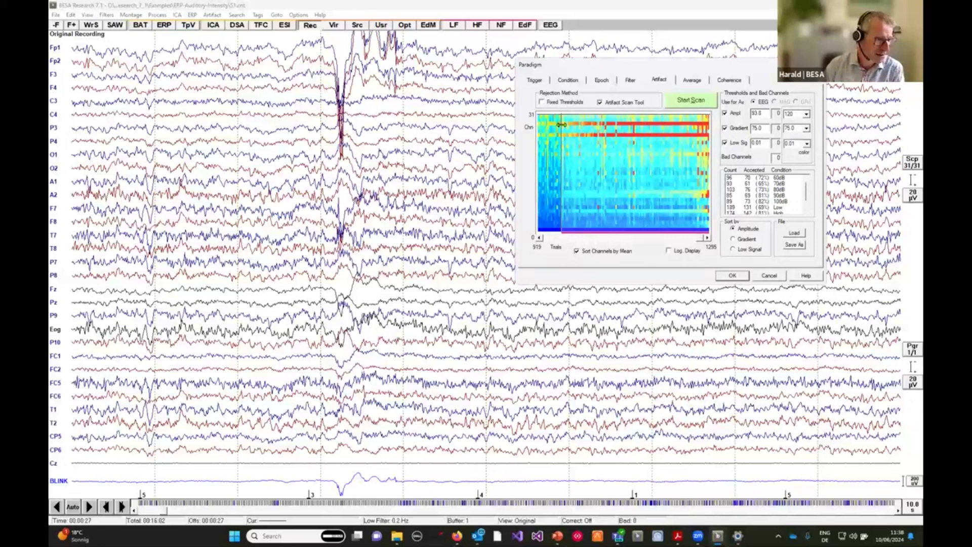
drag(764, 114, 747, 118)
click(665, 157)
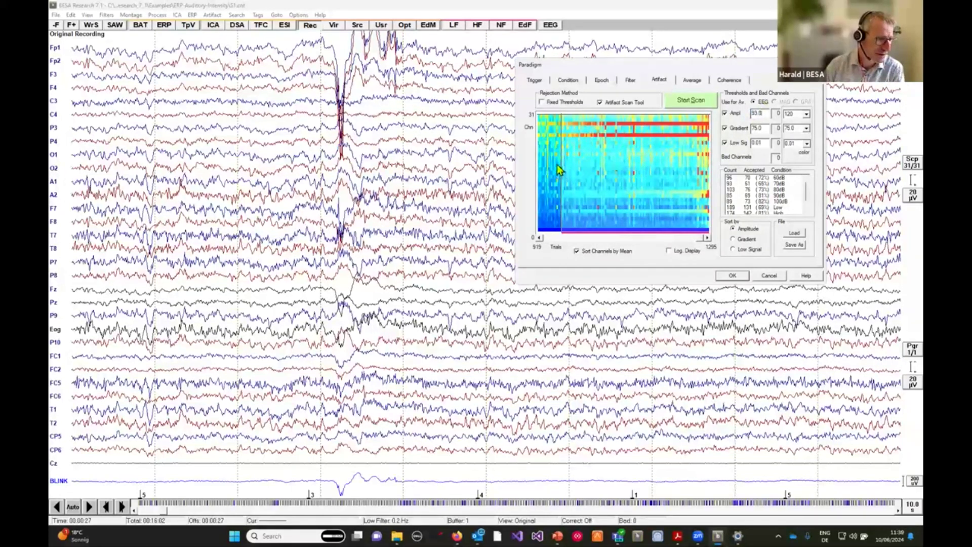
mouse_move(560, 157)
mouse_down()
mouse_move(571, 148)
mouse_move(563, 150)
mouse_up()
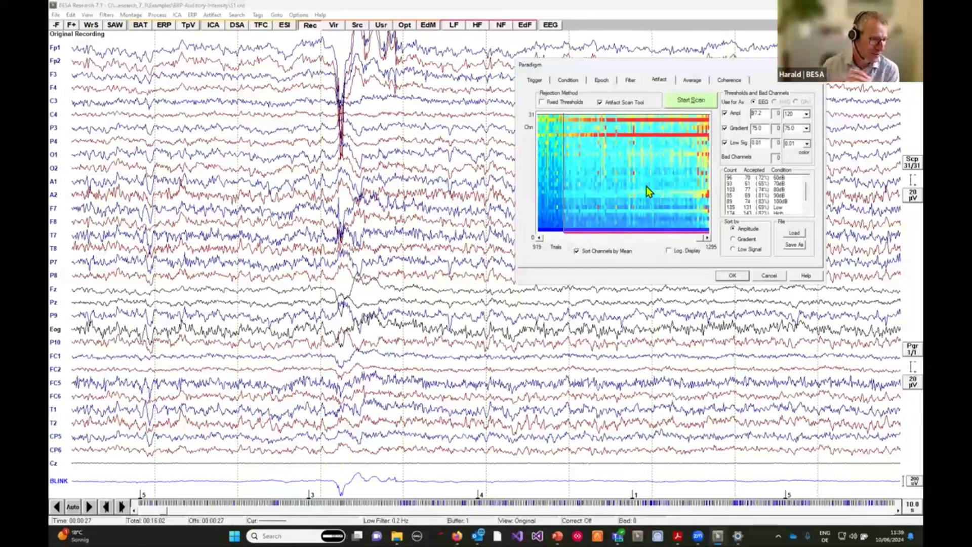
Step: Sort the artifact scan by gradient and show the EEG of two high-gradient trials from the map
click(734, 240)
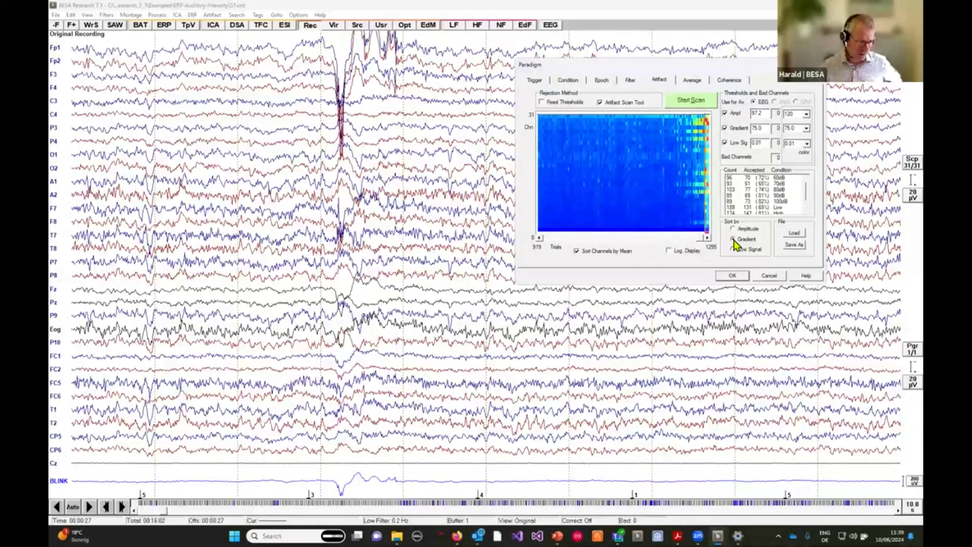
right_click(707, 124)
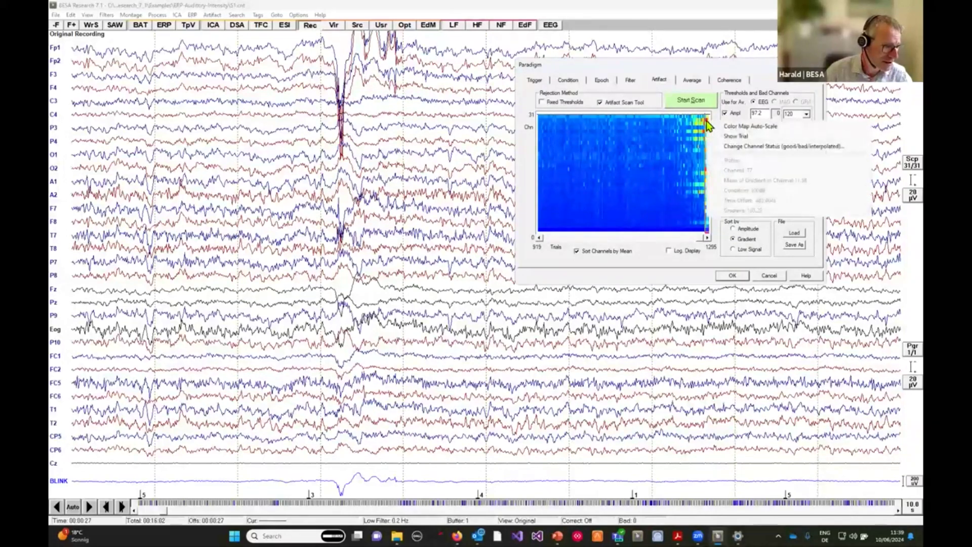
click(734, 137)
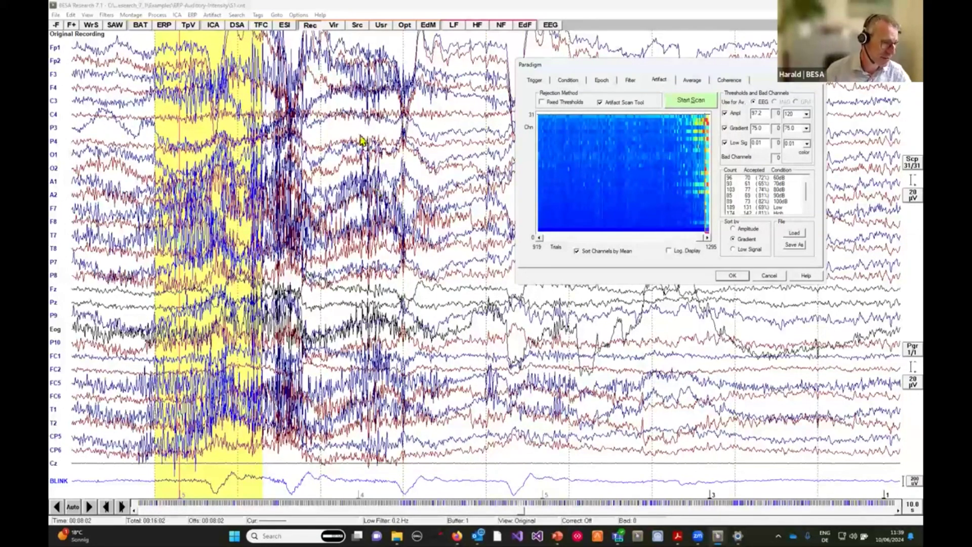
right_click(694, 126)
click(713, 138)
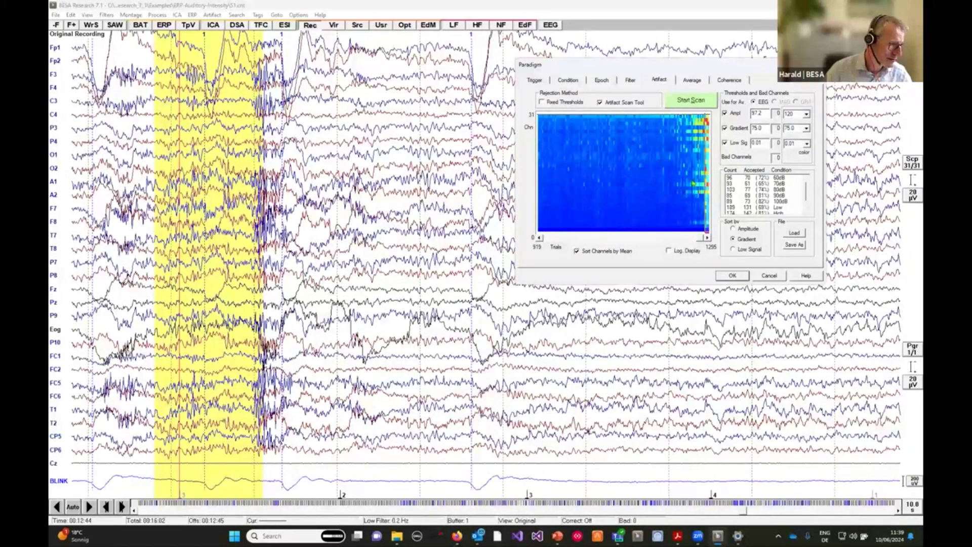
Step: Lower the gradient threshold to 32.2 by moving the rejection boundary, and sort the artifact scan by low signal
drag(704, 143, 690, 147)
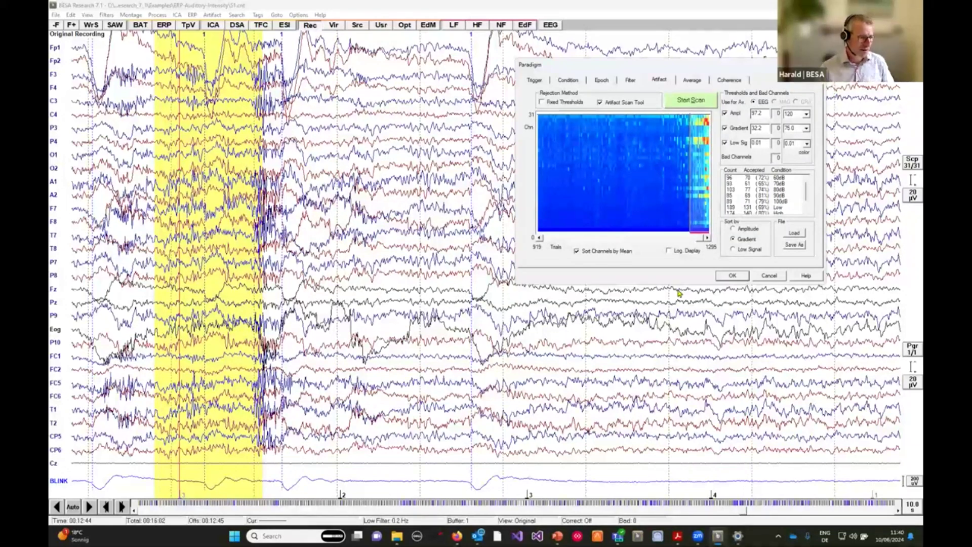
mouse_move(700, 240)
mouse_down()
mouse_move(567, 240)
mouse_move(708, 241)
mouse_up()
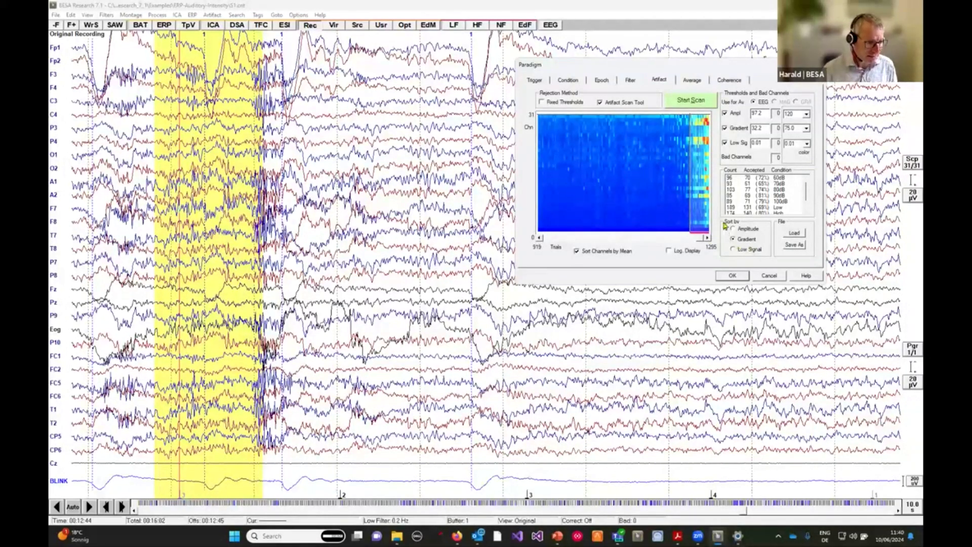
click(735, 249)
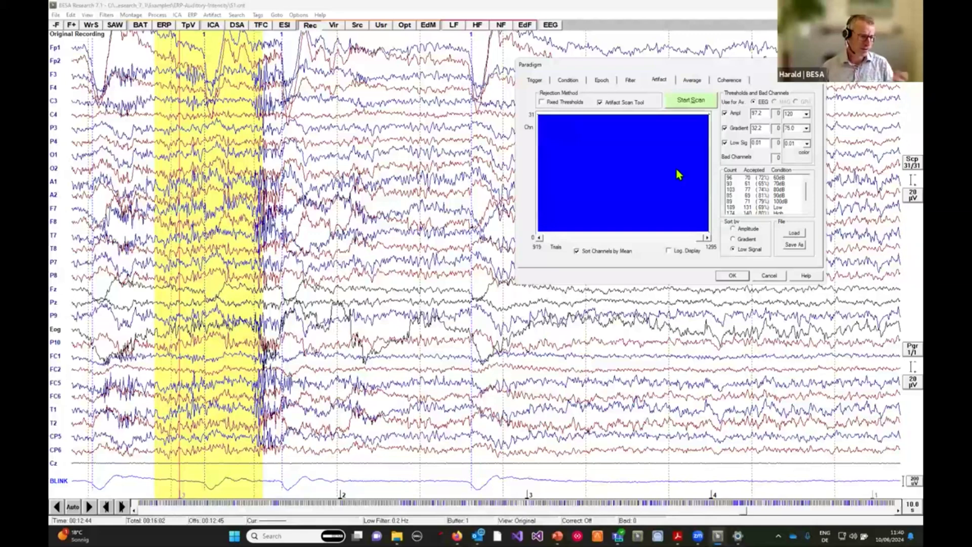
Step: Sort the artifact scan by amplitude and accept the paradigm settings
click(738, 232)
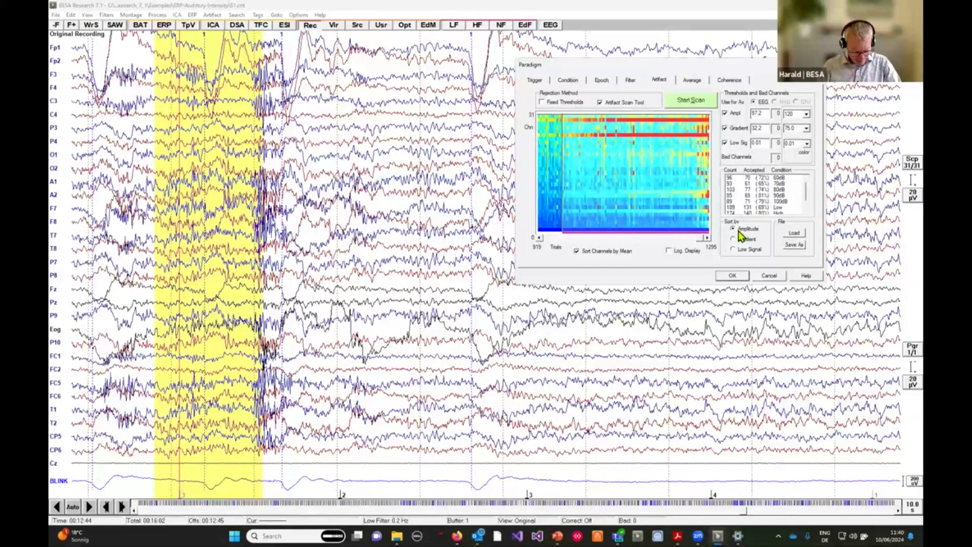
click(733, 276)
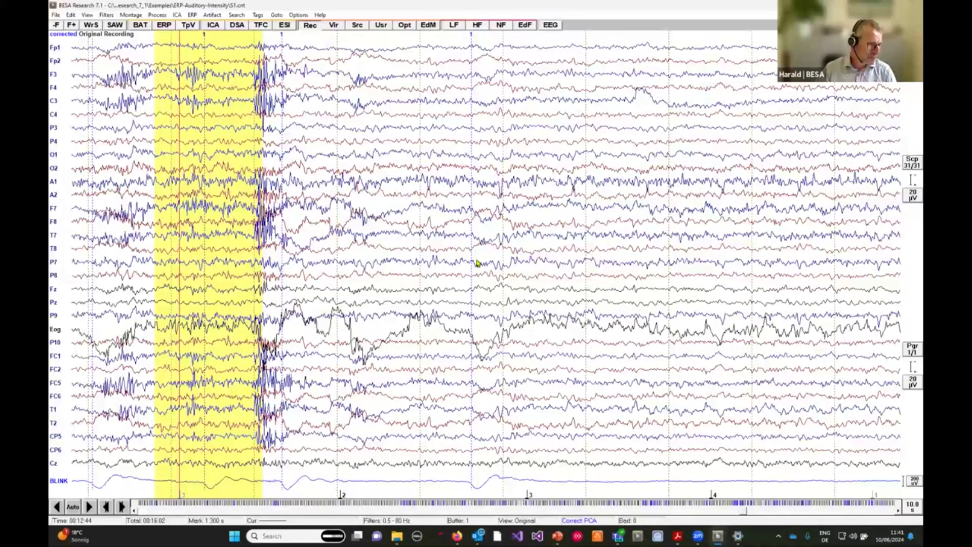
Step: Reopen the ERP paradigm's artifact settings and rerun the artifact scan on the corrected recording, discarding the previous scan
click(164, 26)
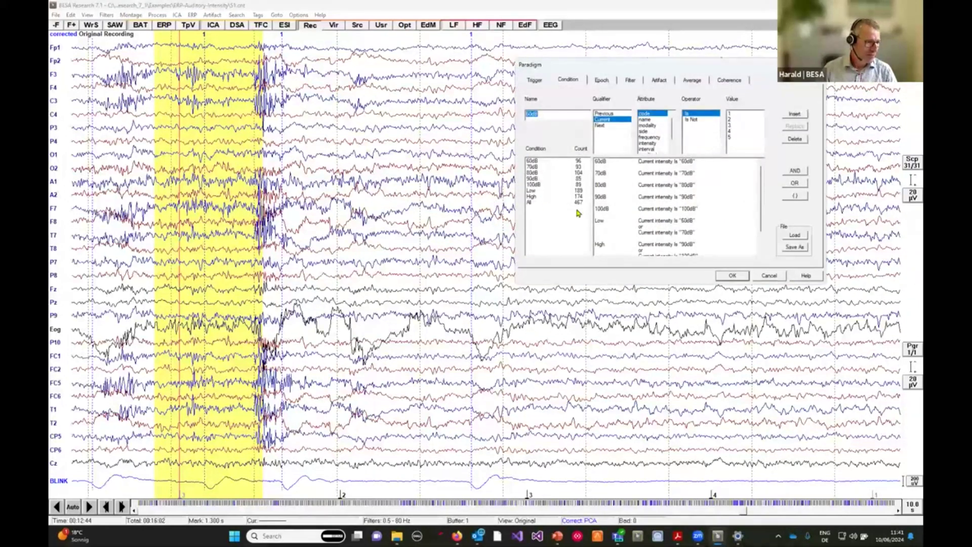
click(659, 80)
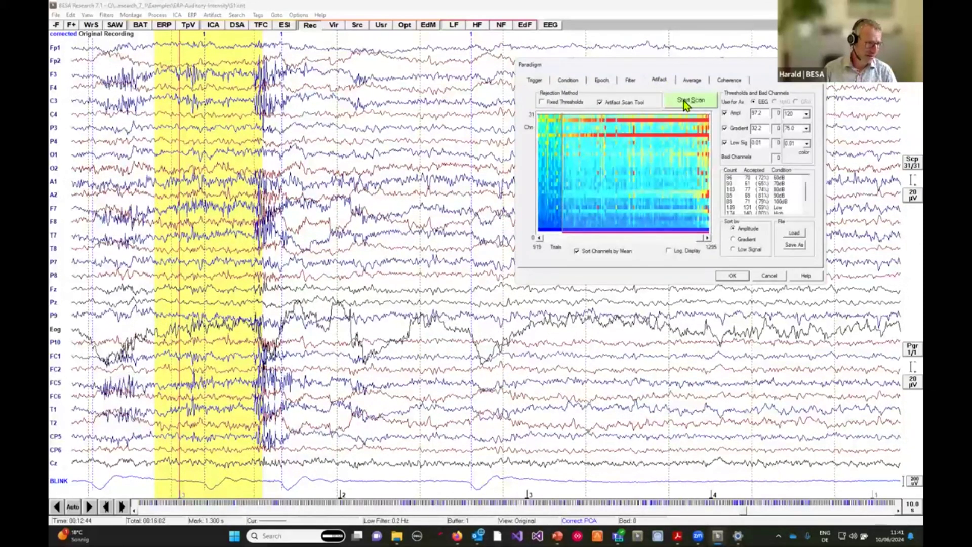
click(684, 100)
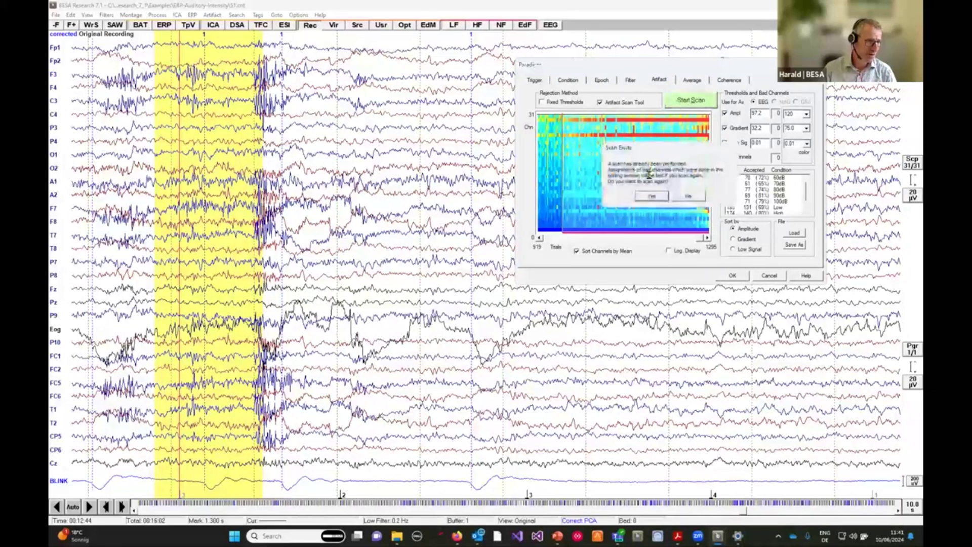
click(652, 196)
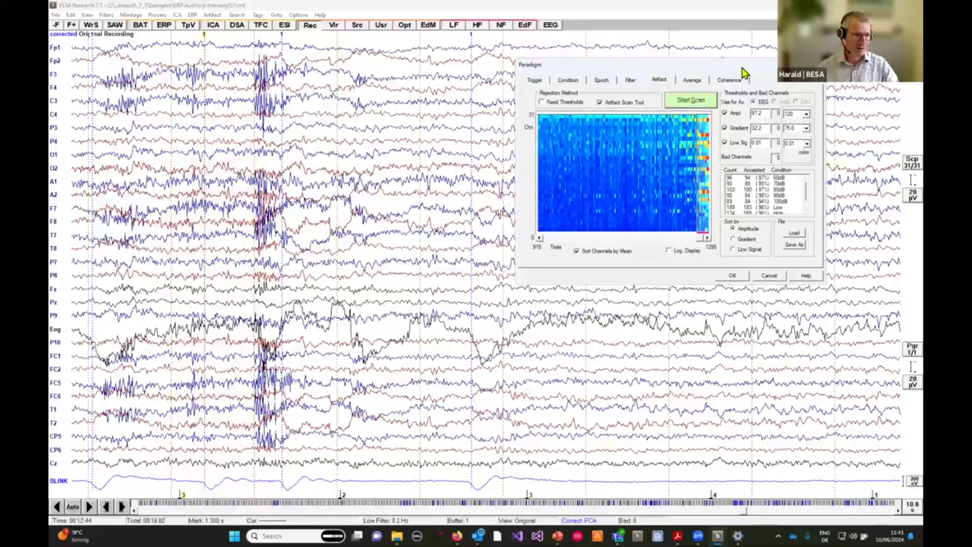
Step: Show the EEG of a high-amplitude trial from the scan map and lower the amplitude threshold to 80.0 by moving the rejection boundary
right_click(700, 124)
click(729, 125)
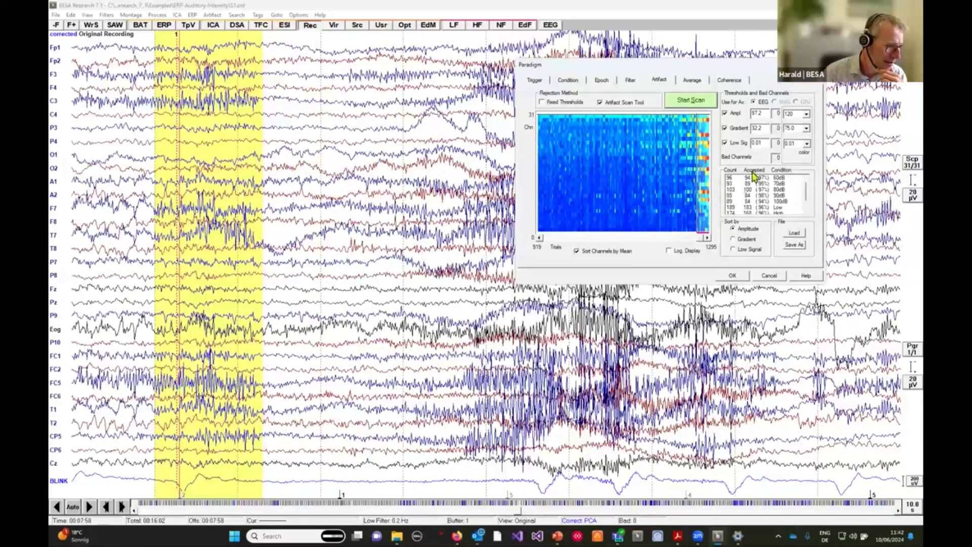
drag(697, 142, 687, 144)
Step: Sort the scan by gradient, show the EEG of a trial near the rejection boundary, and move the boundary to reject more high-gradient trials
click(735, 239)
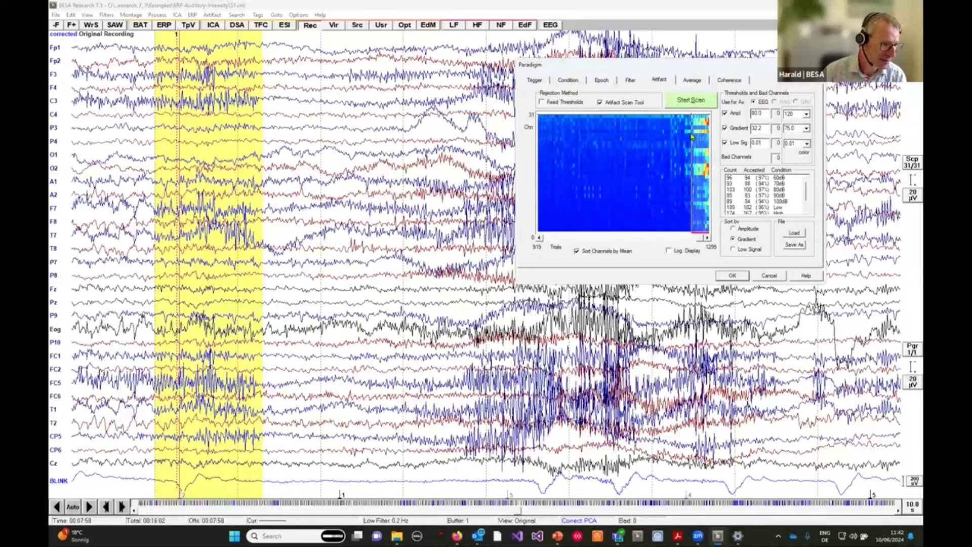
right_click(692, 133)
click(708, 148)
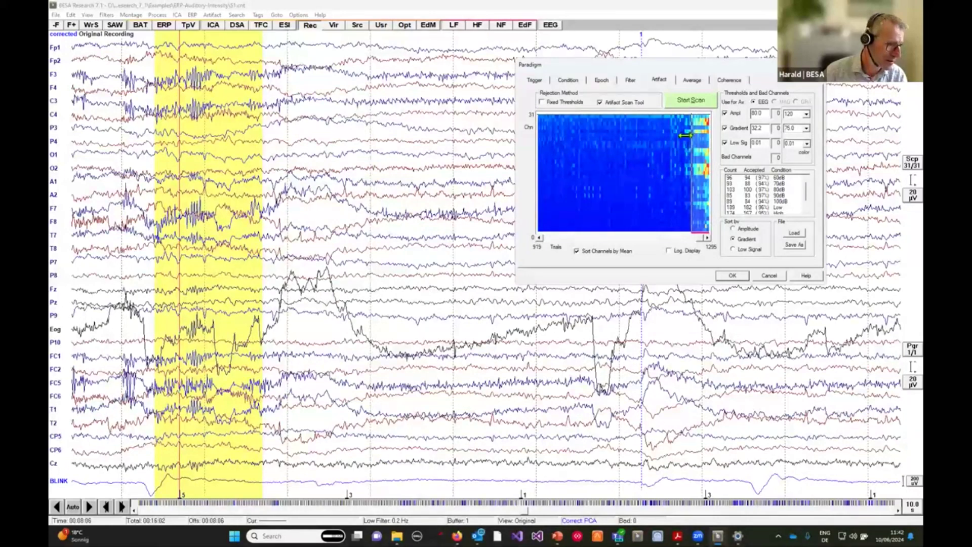
drag(692, 136, 684, 136)
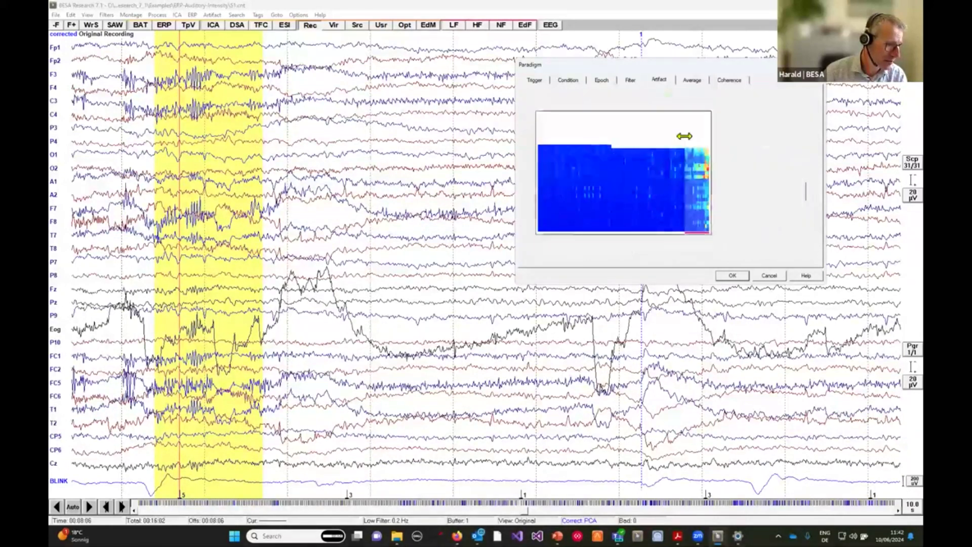